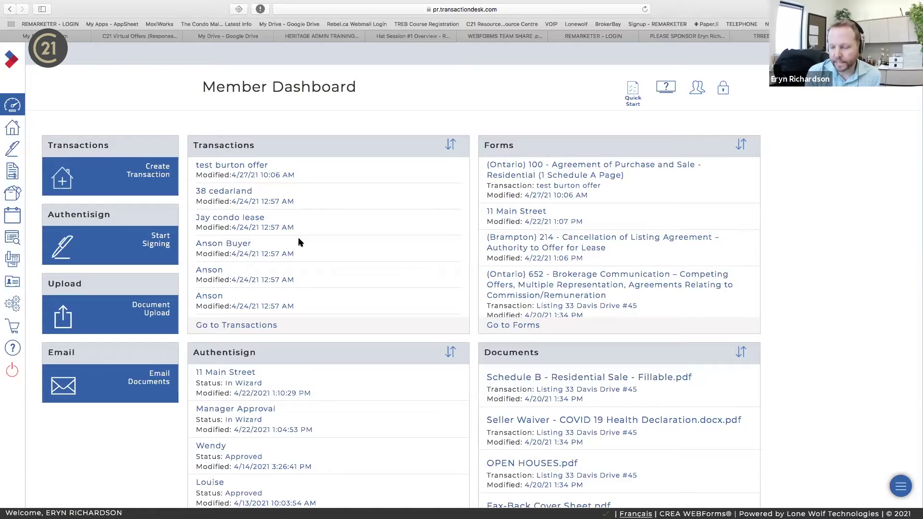
Open the Teams/Sharing section of the account setup
scroll(300, 242, down, 1)
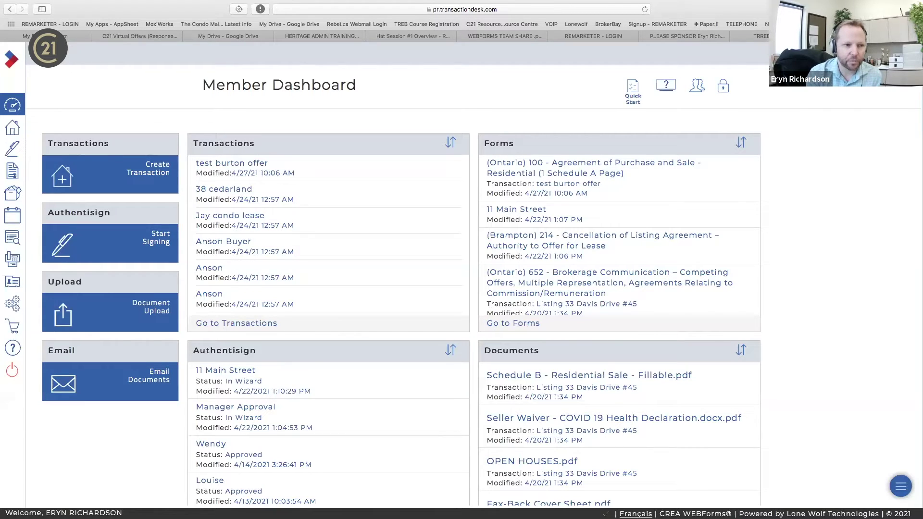
click(39, 54)
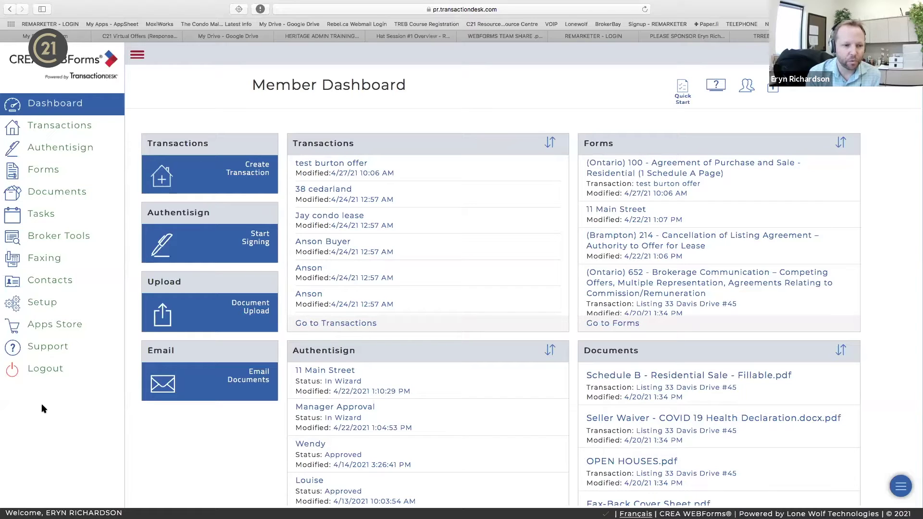
click(50, 305)
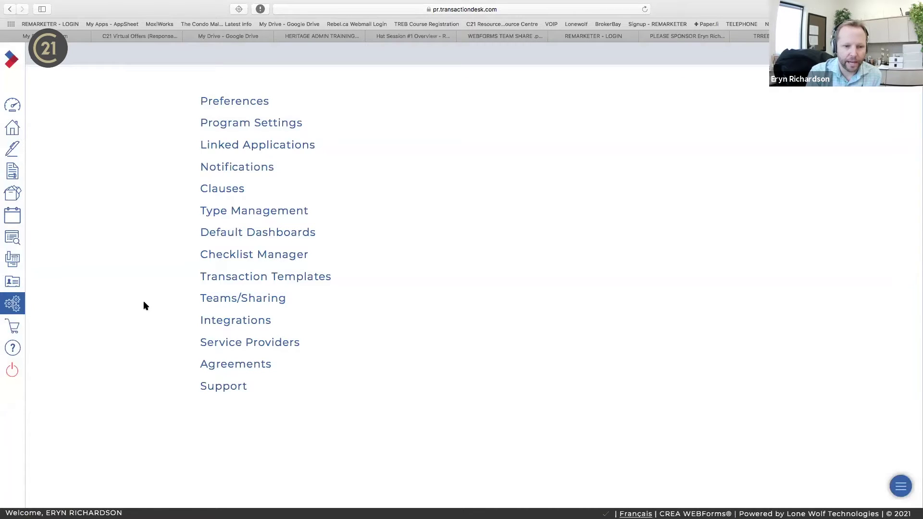
click(230, 301)
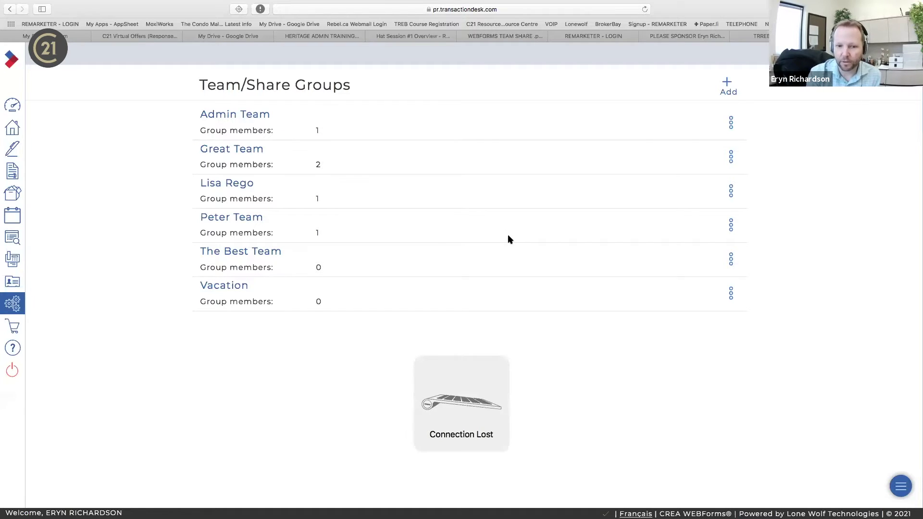
Create a new team/share group named "When I am Away"
click(728, 84)
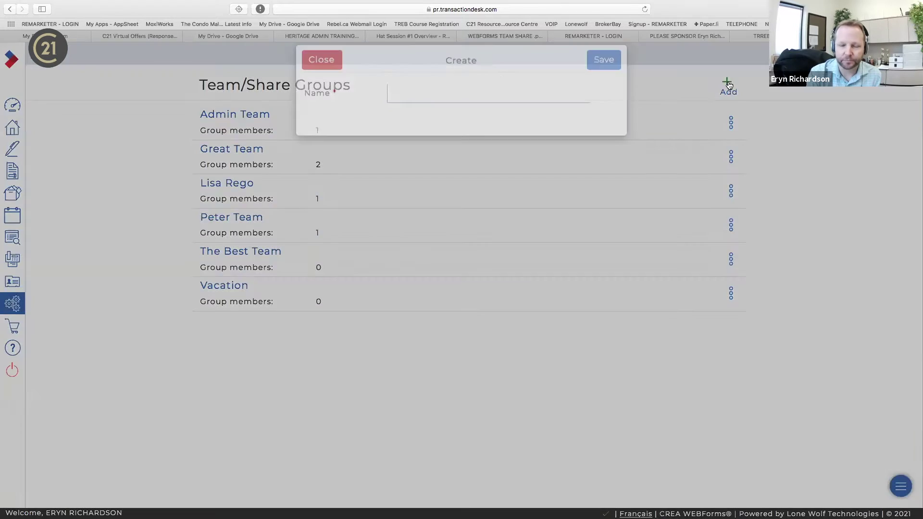
click(477, 112)
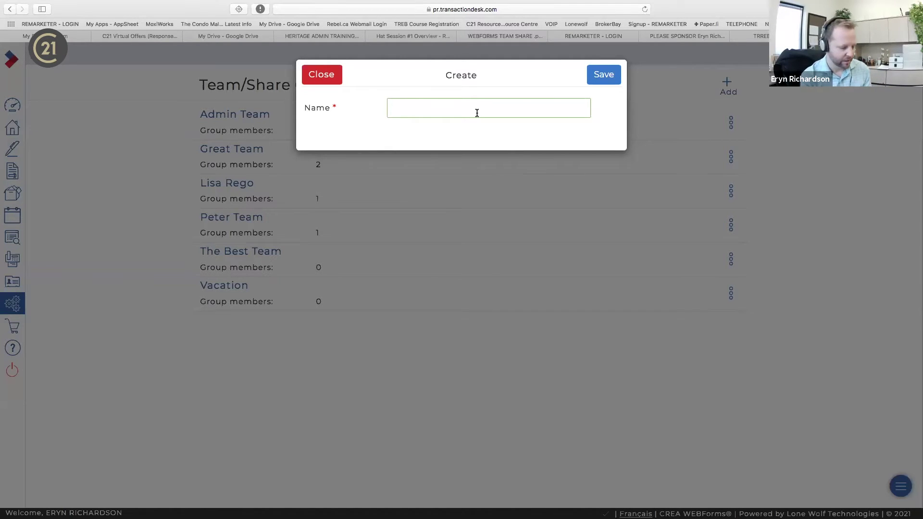
text(W)
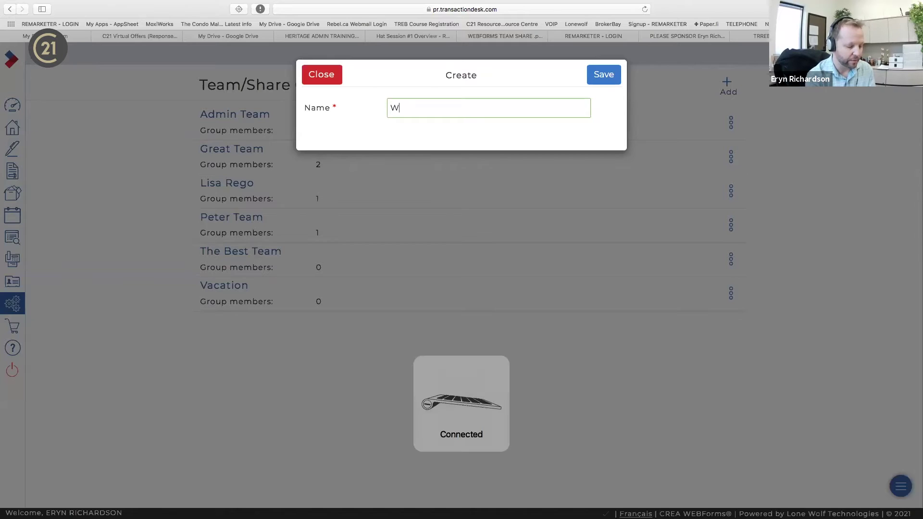
text(hen I am Away)
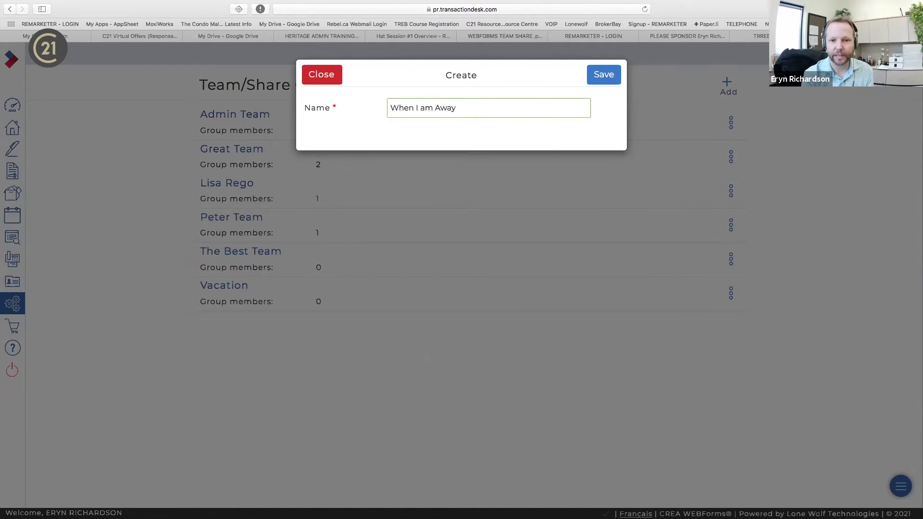
click(613, 81)
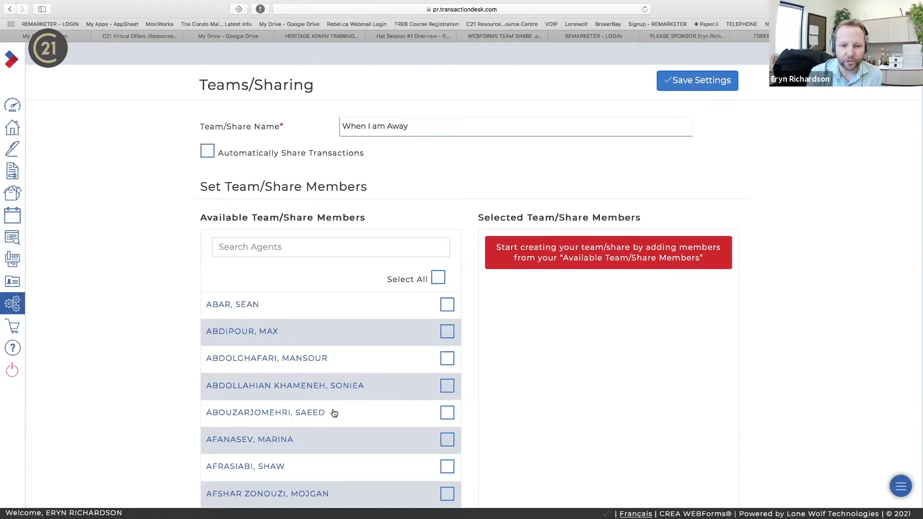
Add the first of the repeated same-name agent entries under C in the available members to the "When I am Away" group
scroll(335, 413, down, 3)
scroll(334, 413, down, 5)
scroll(334, 413, up, 8)
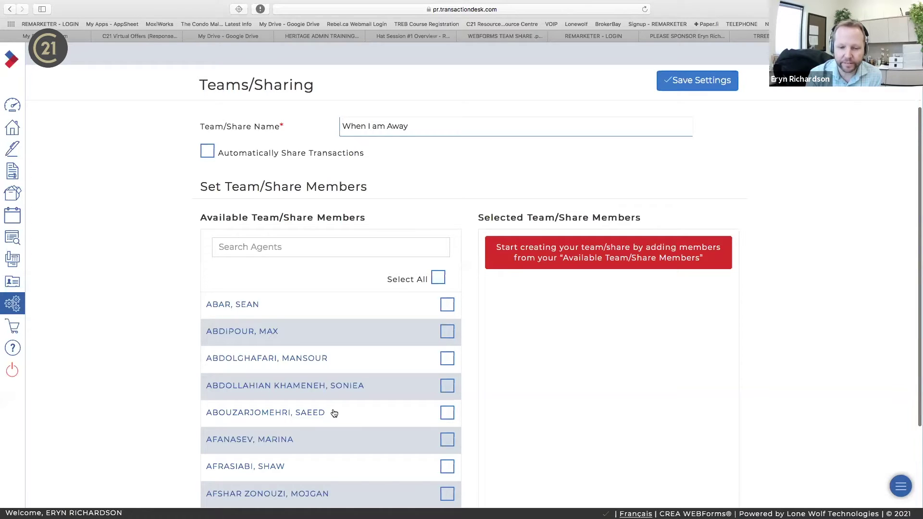
scroll(334, 413, down, 3)
scroll(335, 414, up, 3)
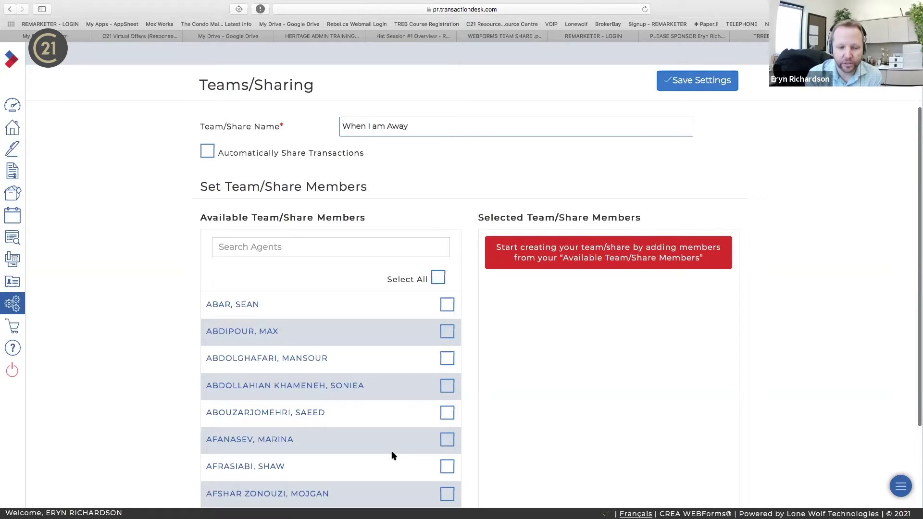
scroll(392, 456, down, 15)
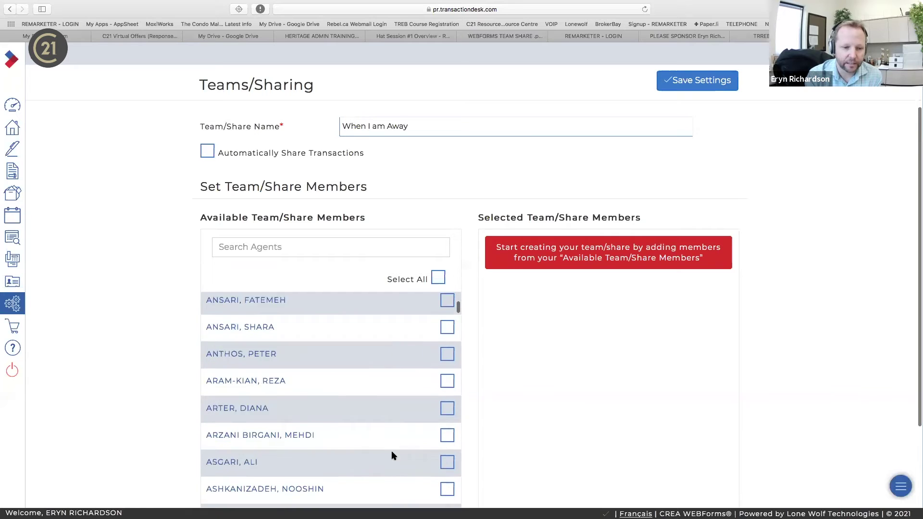
scroll(392, 456, down, 20)
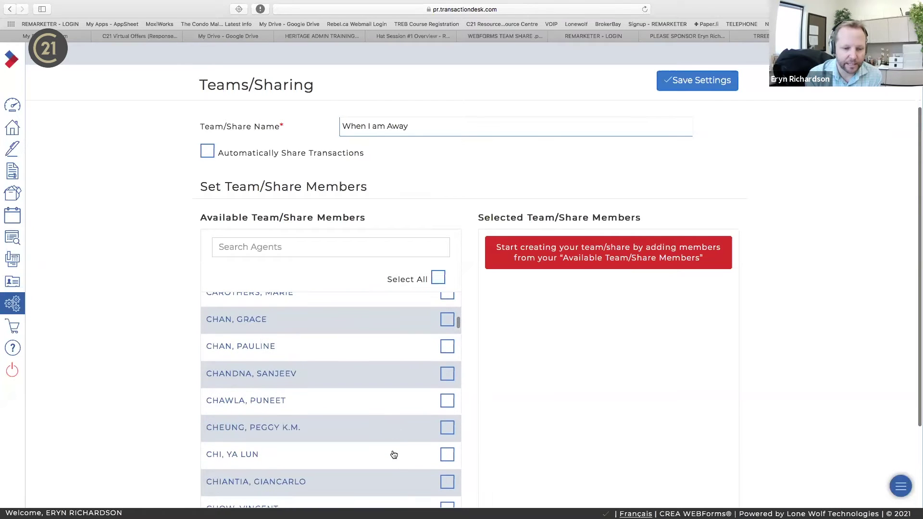
scroll(394, 455, up, 5)
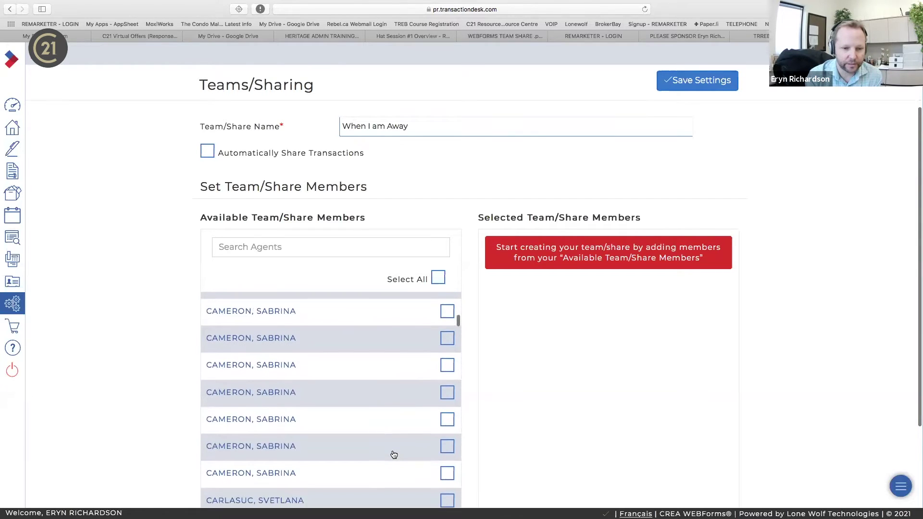
scroll(394, 455, up, 5)
scroll(393, 454, down, 3)
scroll(392, 454, down, 1)
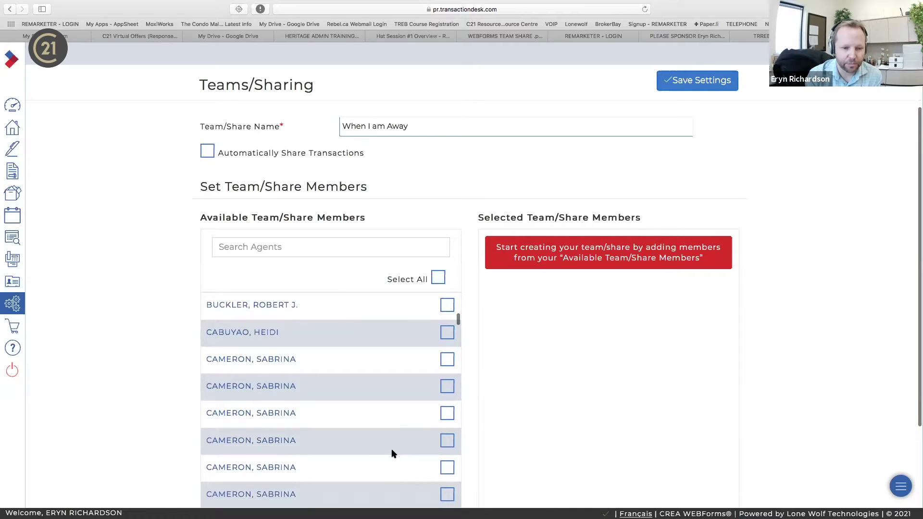
click(446, 360)
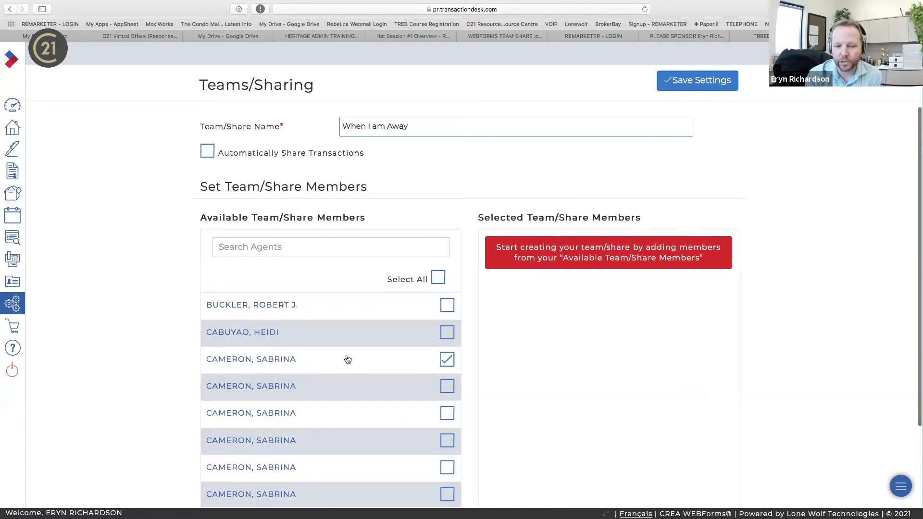
scroll(345, 345, up, 2)
scroll(322, 418, down, 4)
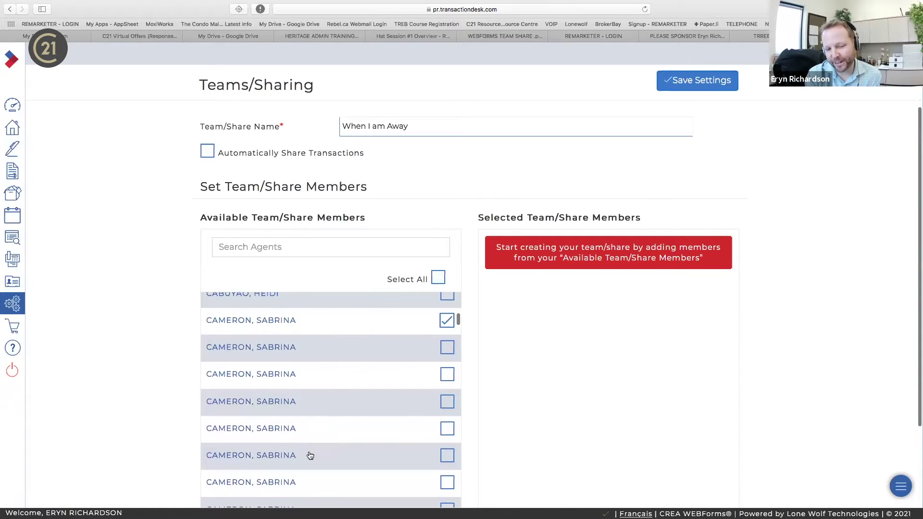
scroll(350, 332, up, 5)
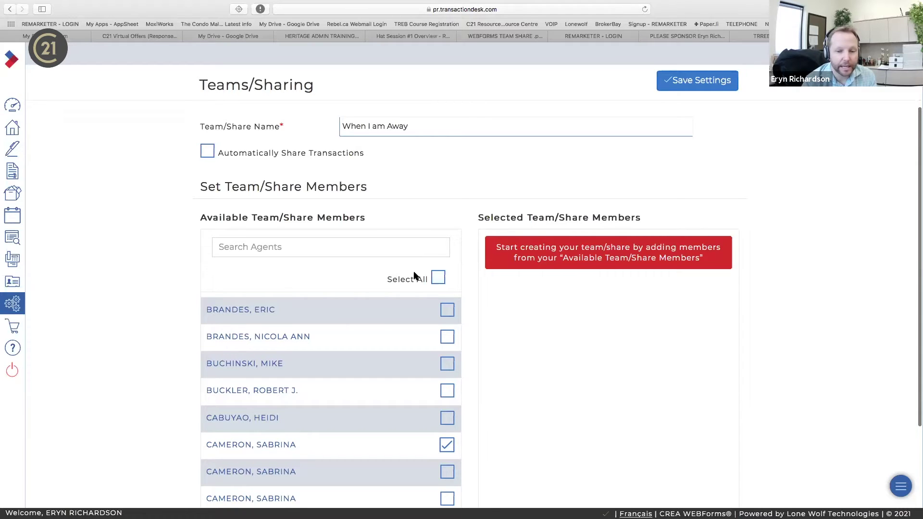
scroll(414, 275, down, 3)
click(408, 438)
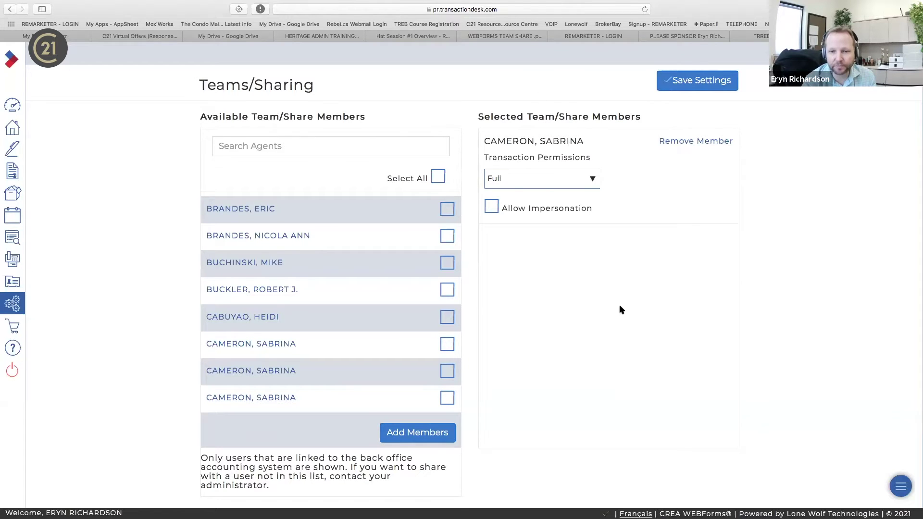
Choose Full transaction permissions for the added group member
scroll(620, 310, up, 3)
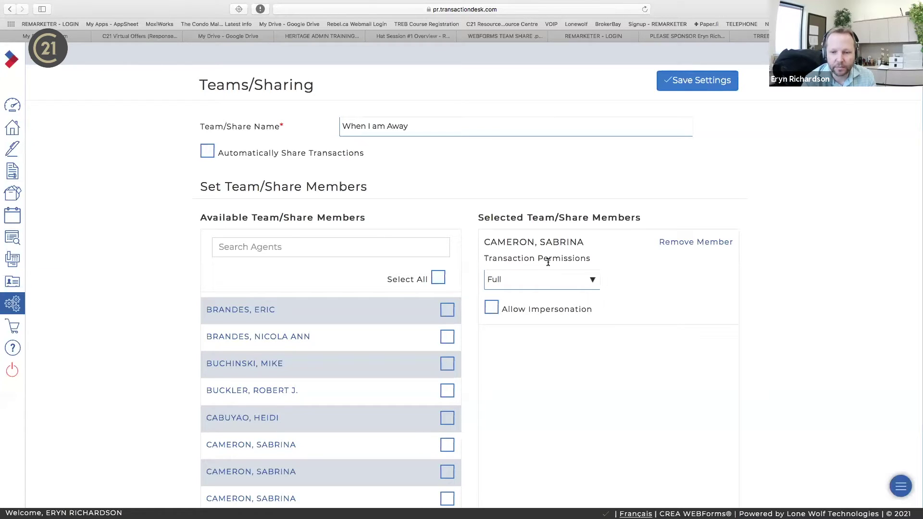
click(594, 281)
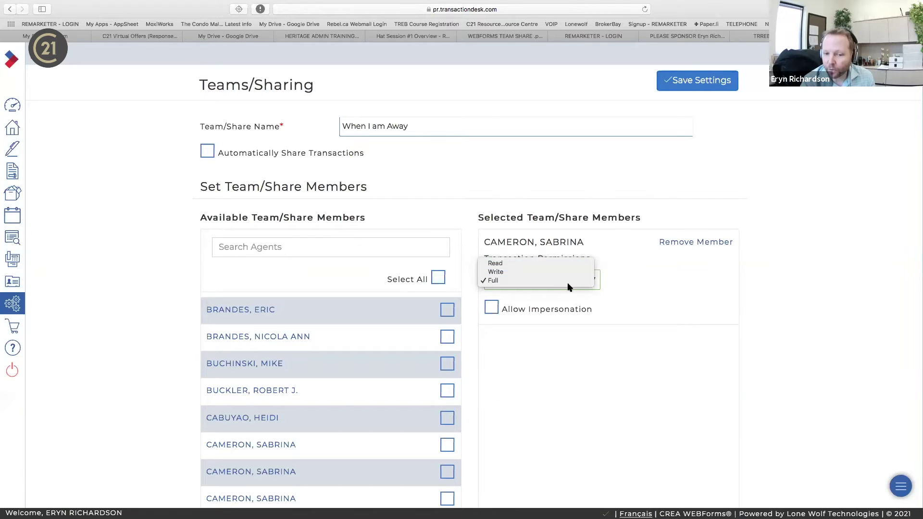
click(552, 281)
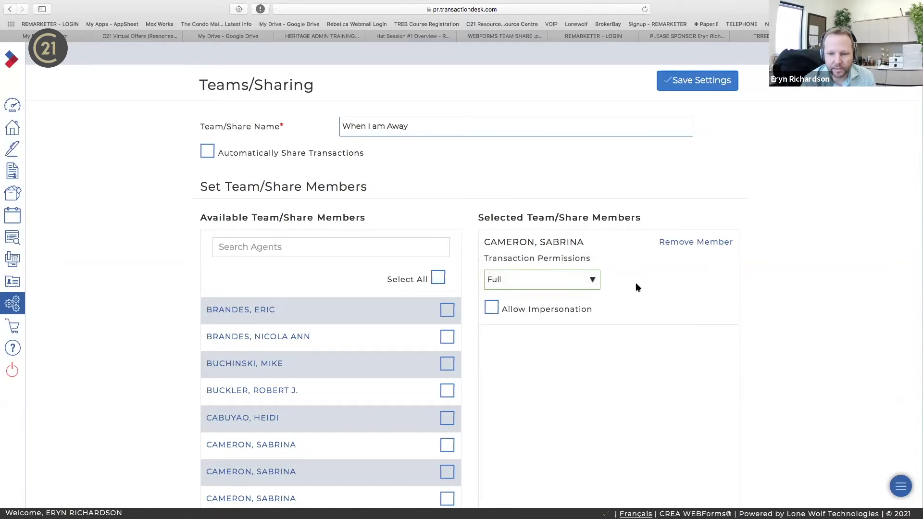
Save the settings of the "When I am Away" team/share group
scroll(555, 403, down, 1)
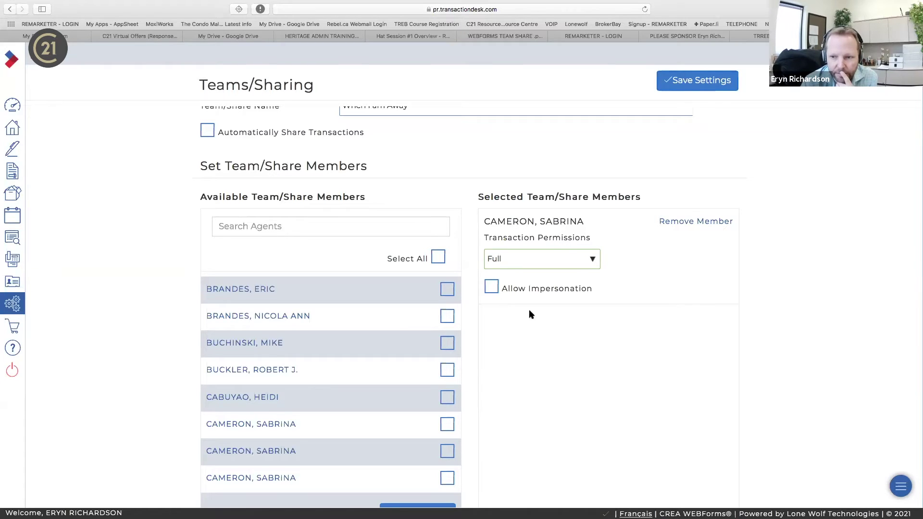
scroll(697, 380, down, 1)
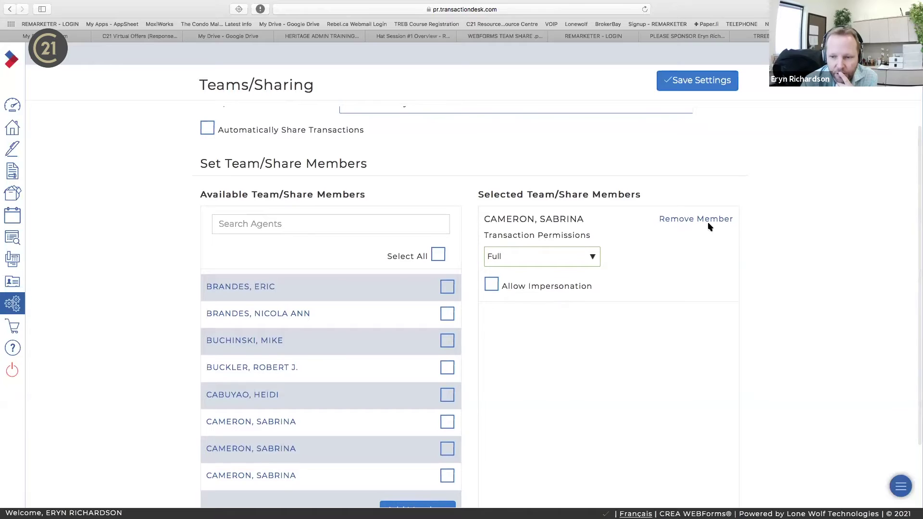
scroll(677, 385, down, 3)
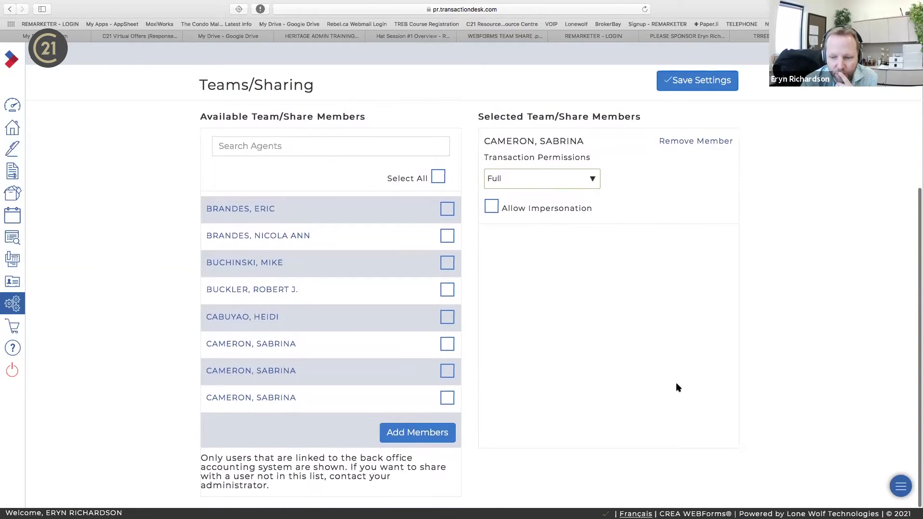
scroll(678, 388, up, 5)
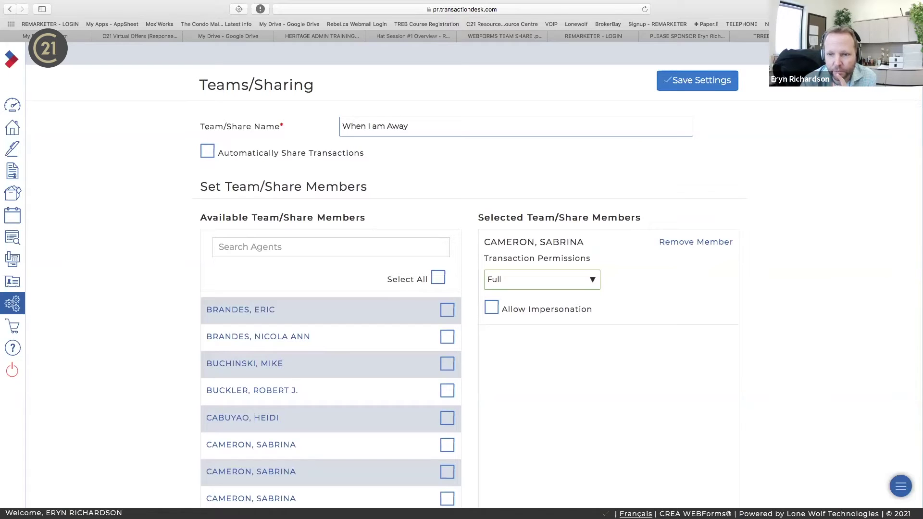
mouse_move(715, 3)
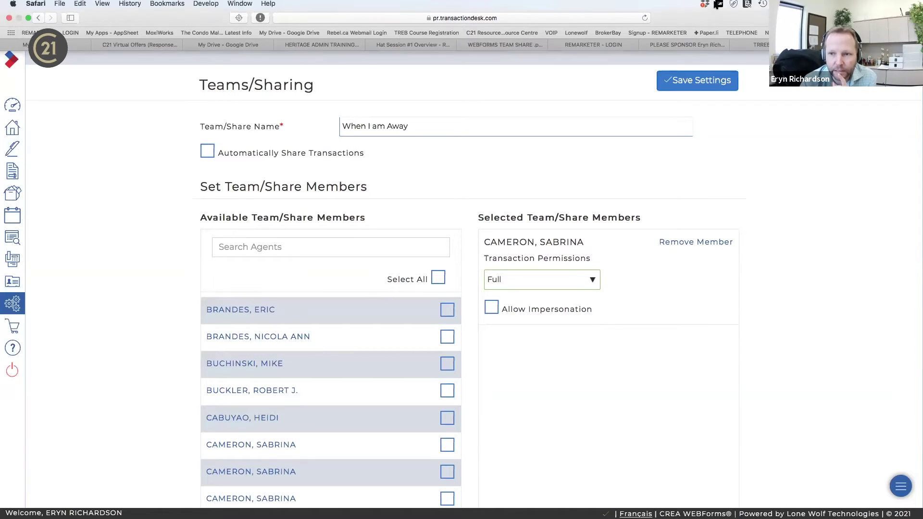
scroll(675, 365, down, 2)
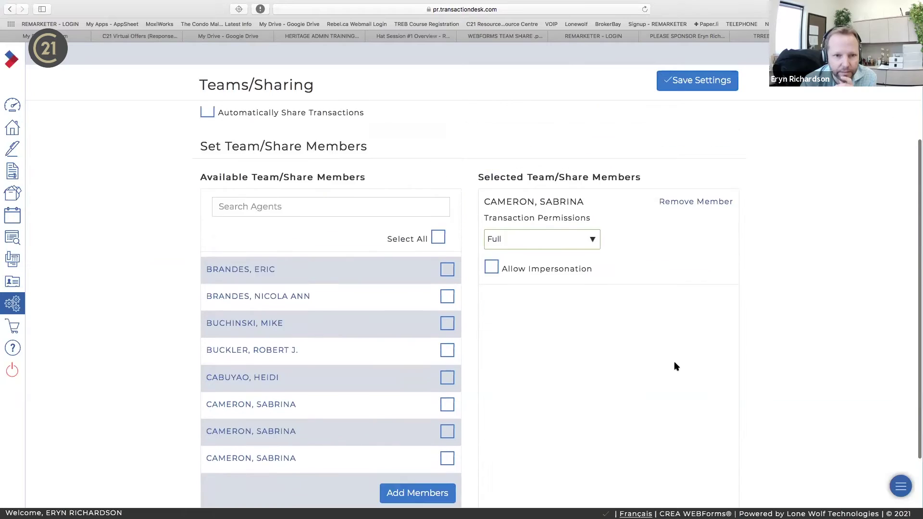
scroll(674, 366, up, 2)
click(716, 90)
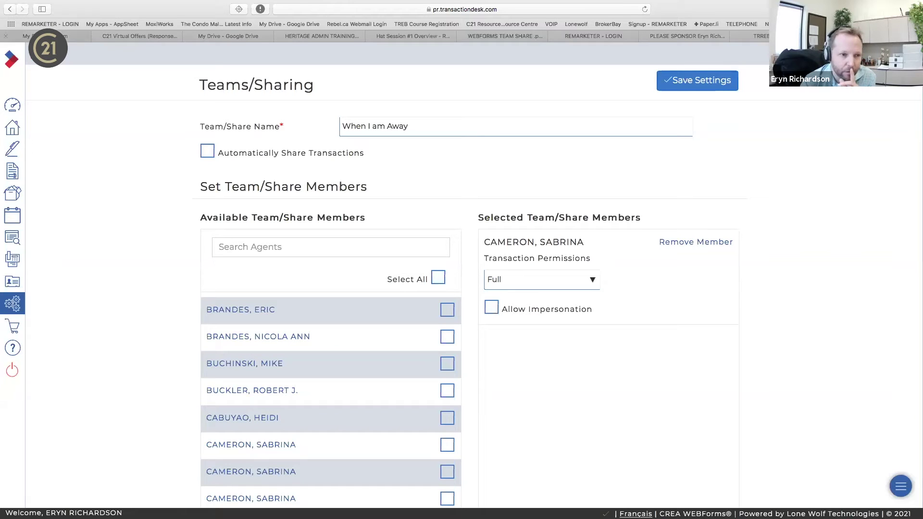
Return to the Member Dashboard and look through the transactions list
click(15, 102)
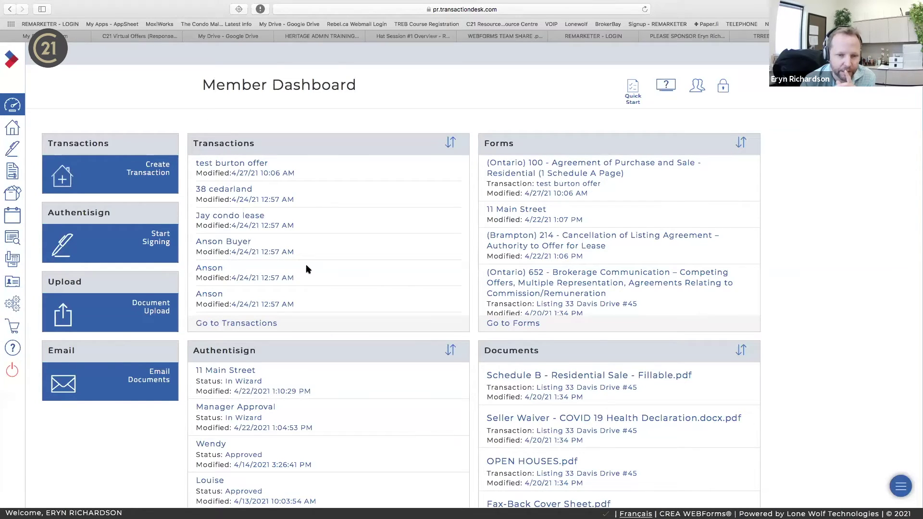
scroll(306, 267, down, 10)
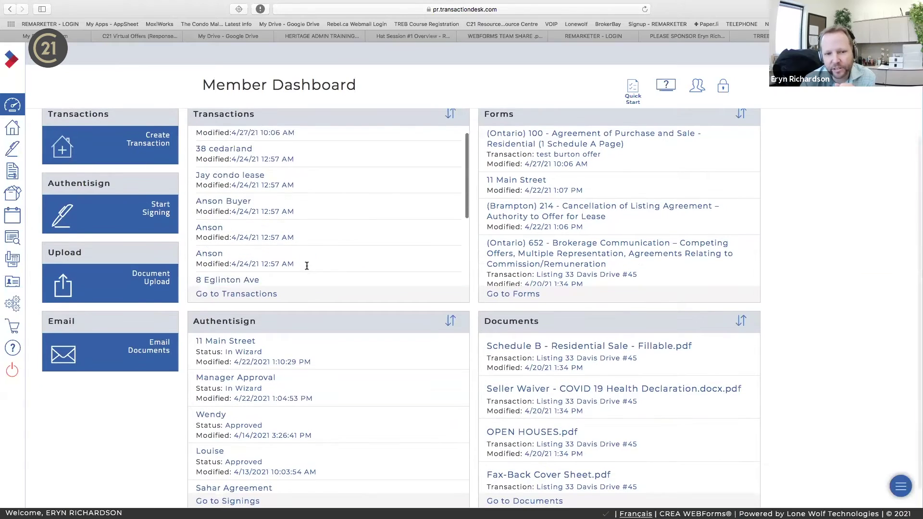
scroll(307, 266, up, 3)
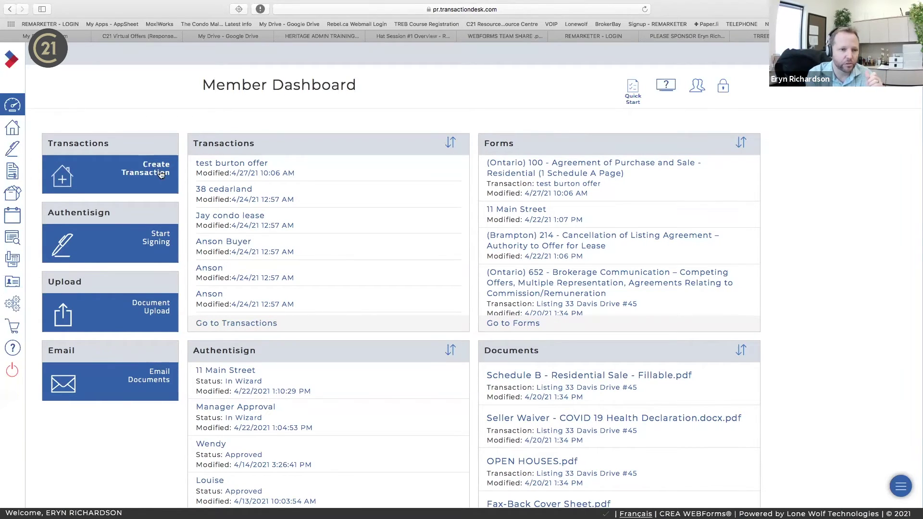
Start a new transaction and name it "Listing-" followed by the property's street address
click(145, 170)
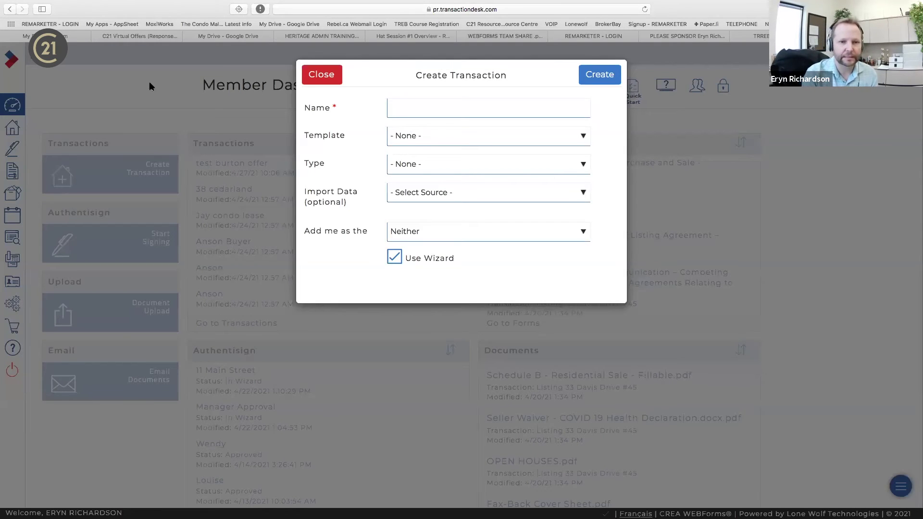
click(467, 101)
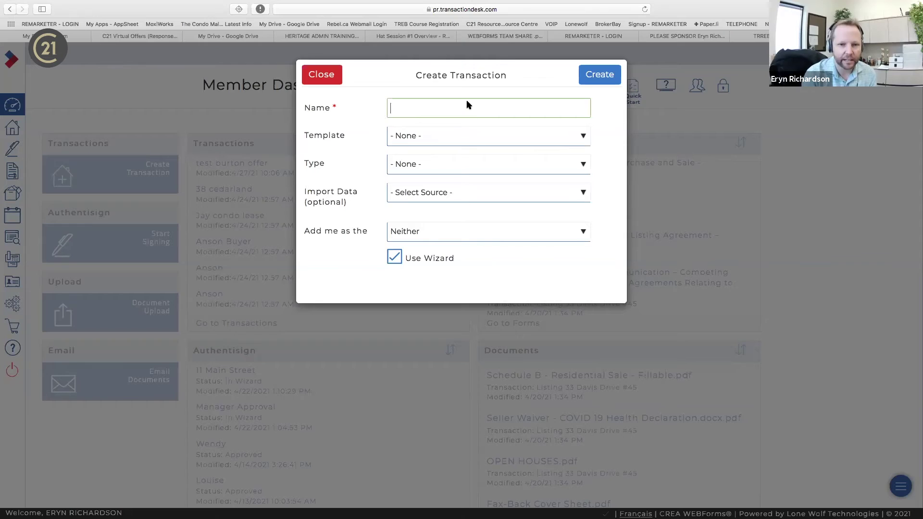
text(Listing )
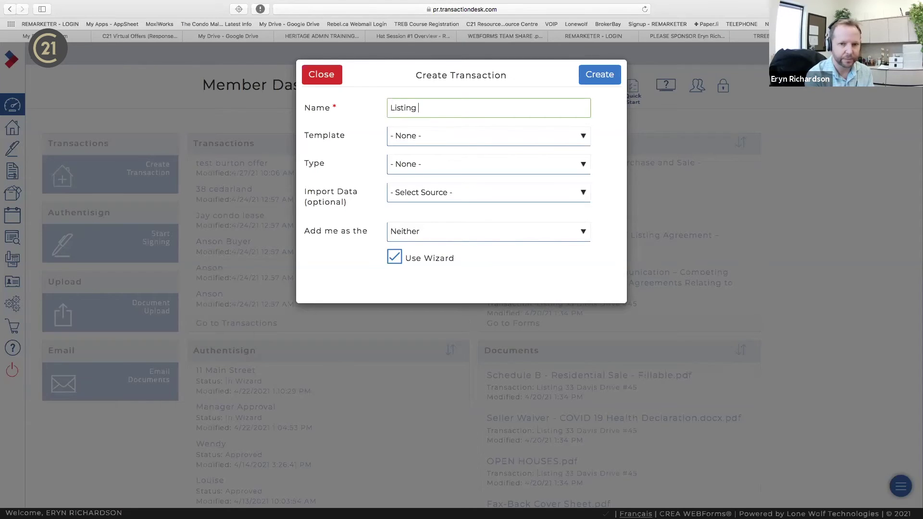
text(12)
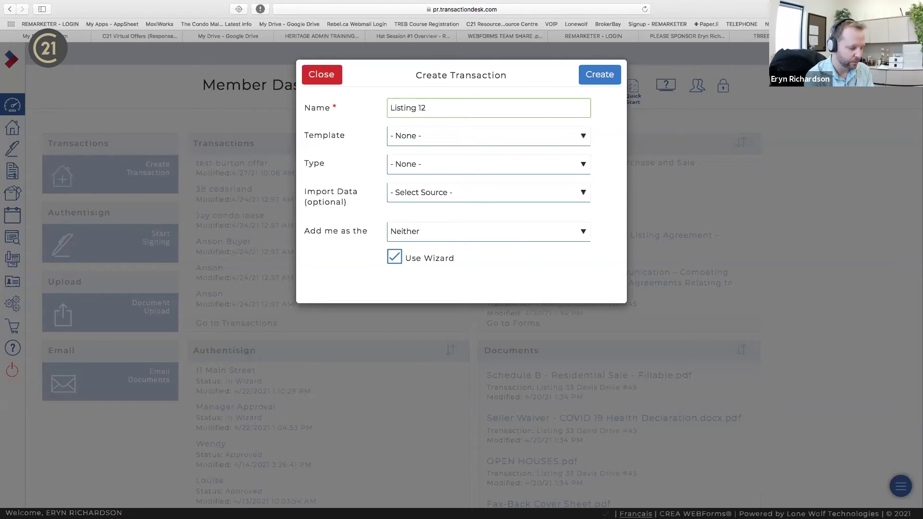
text( Times Squ)
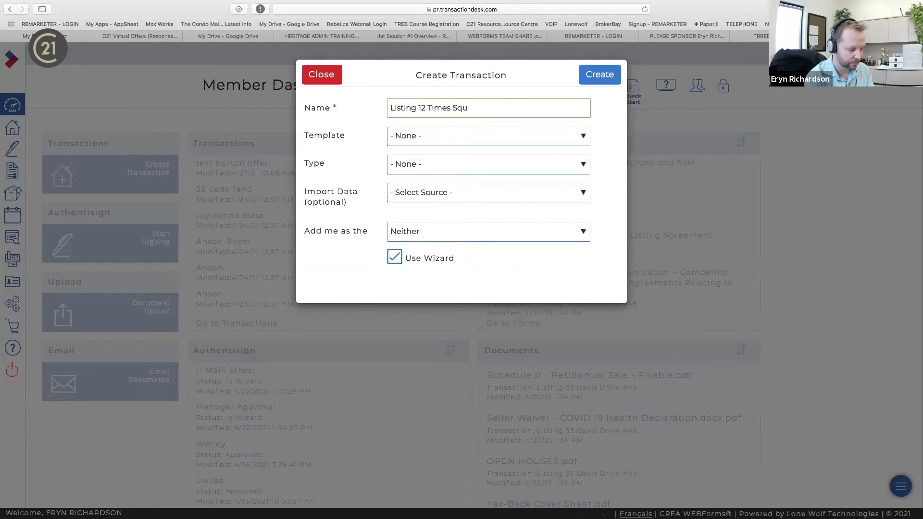
text(are)
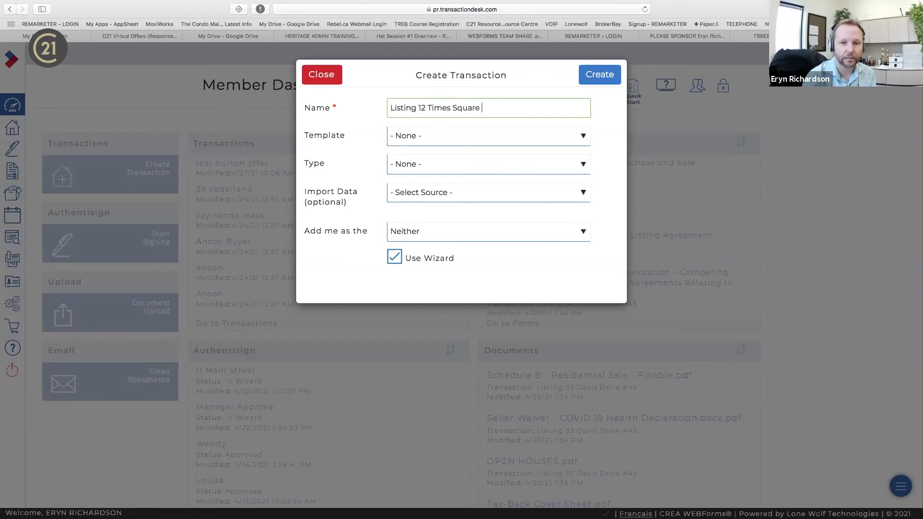
click(417, 107)
key(BackSpace)
text(-)
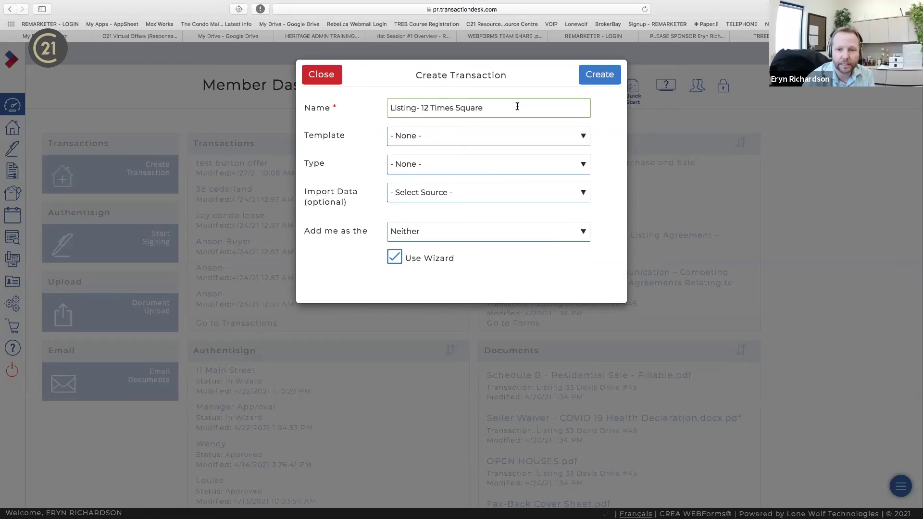
click(602, 145)
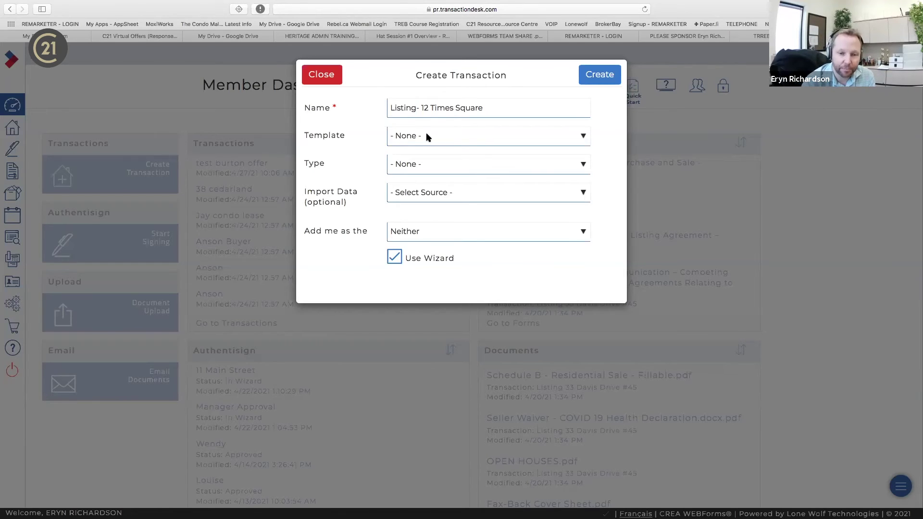
Apply the "LISTING - Residential Freehold - FOR SALE" template without an import source and create the transaction
click(583, 135)
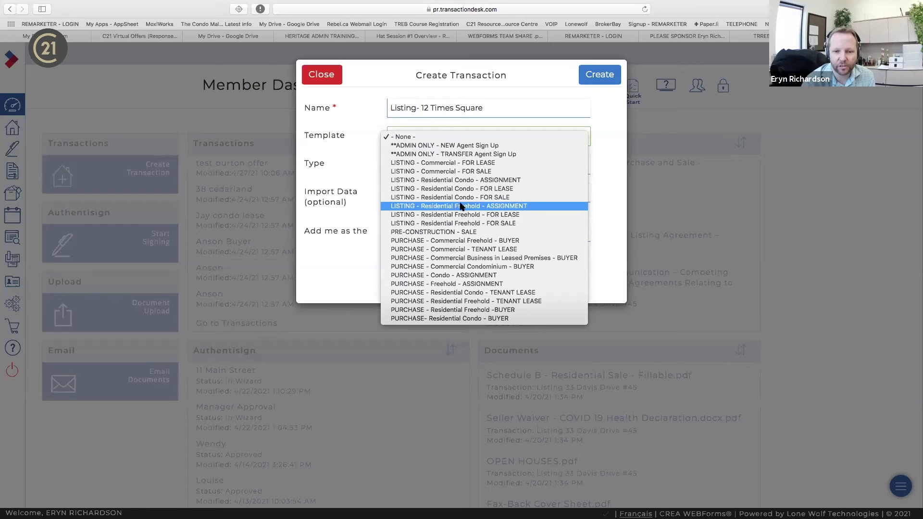
click(498, 225)
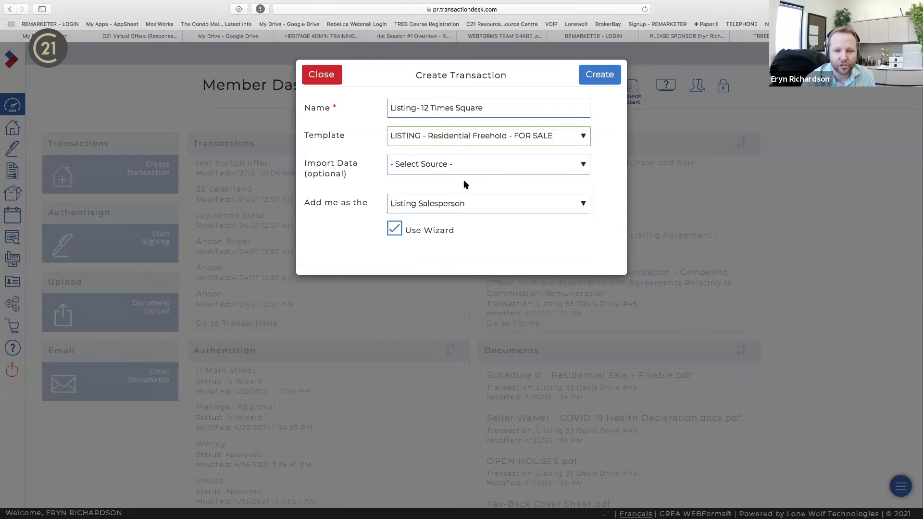
click(465, 169)
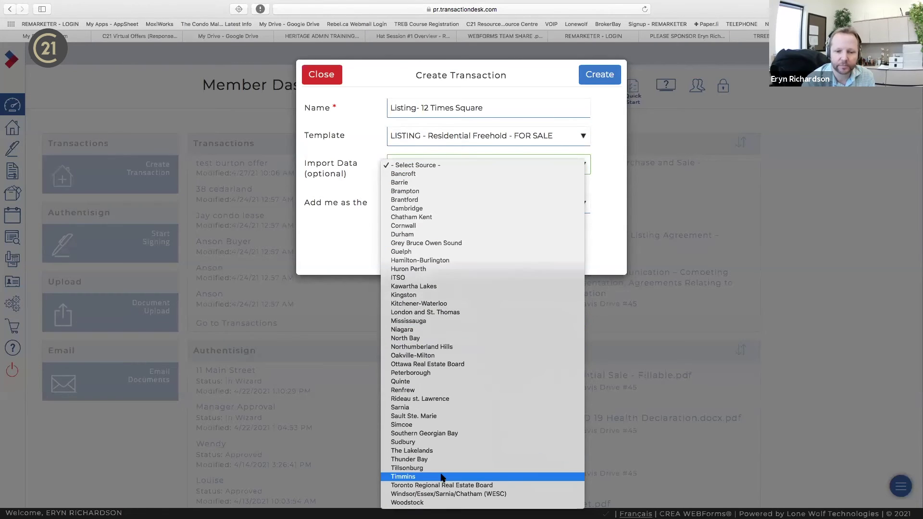
click(597, 111)
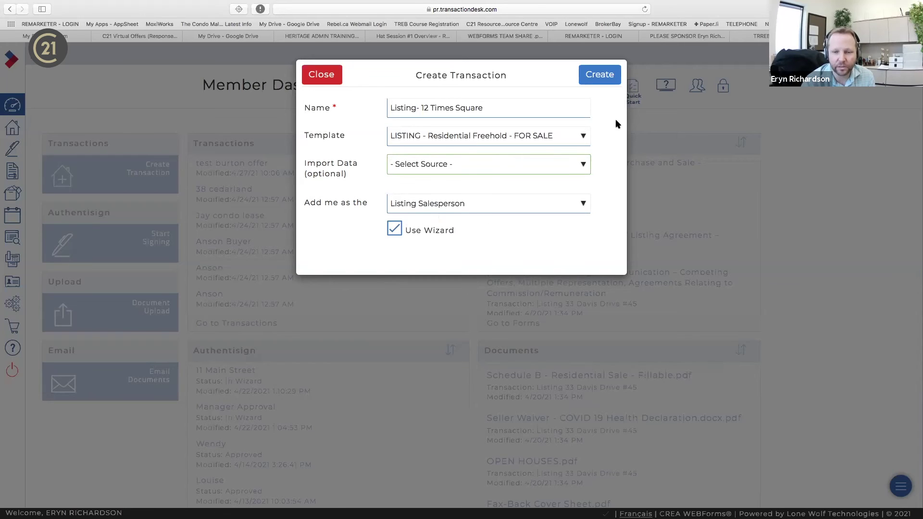
click(607, 81)
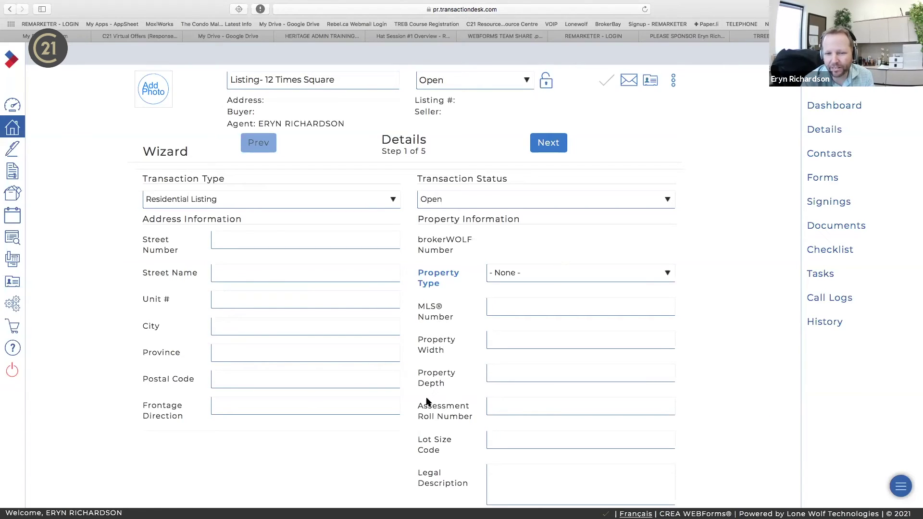
Open the new transaction's dashboard and look through its template forms, documents and checklist items
click(859, 109)
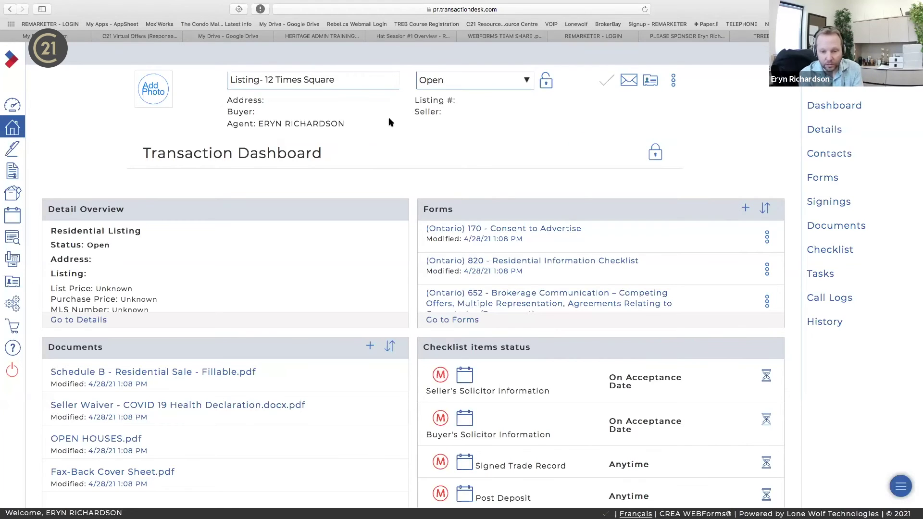
scroll(512, 255, down, 3)
scroll(512, 254, down, 10)
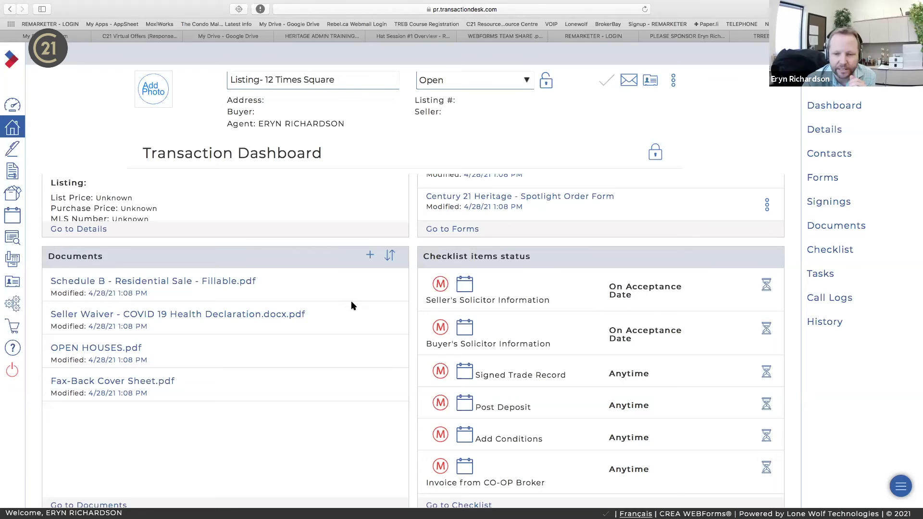
scroll(351, 303, up, 2)
scroll(486, 296, up, 5)
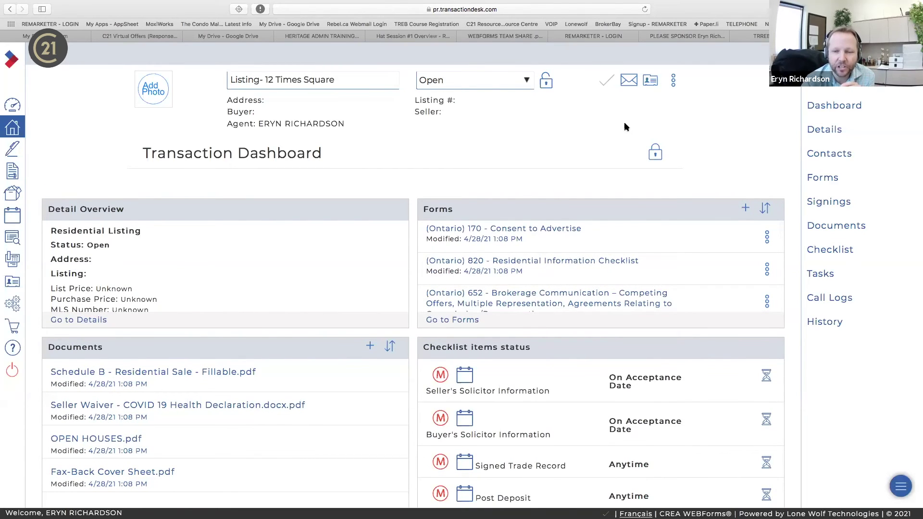
Assign the "When I am Away" group to the new listing transaction in its Teams/Share settings
click(673, 84)
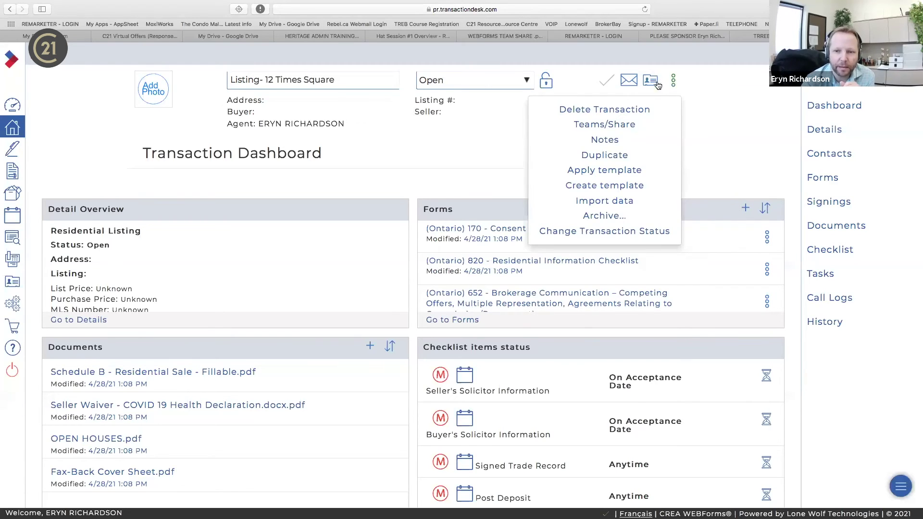
click(606, 125)
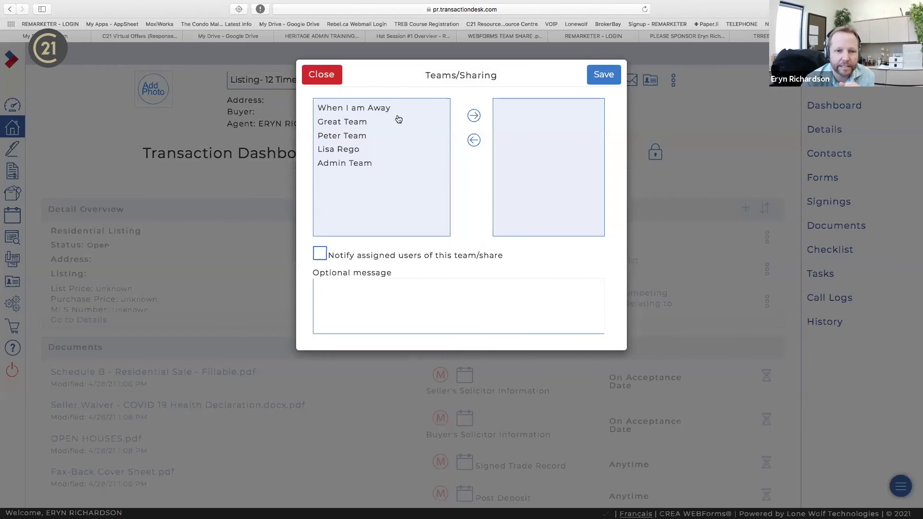
click(339, 109)
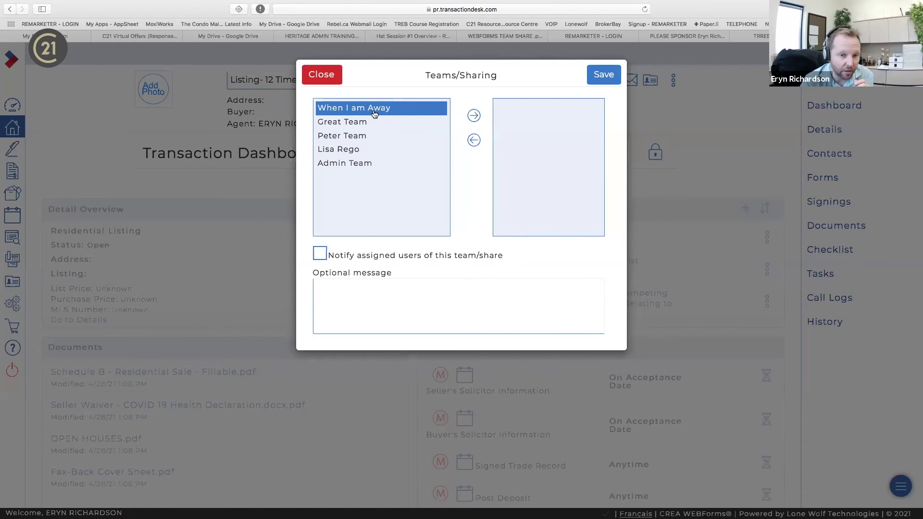
click(473, 115)
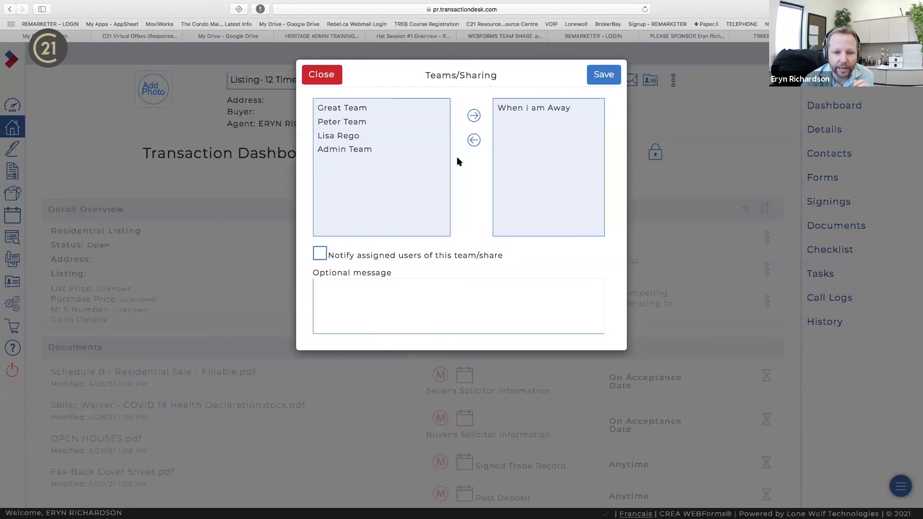
Enable notification of the assigned users with the message "This is just a test" and save the transaction's sharing
click(320, 253)
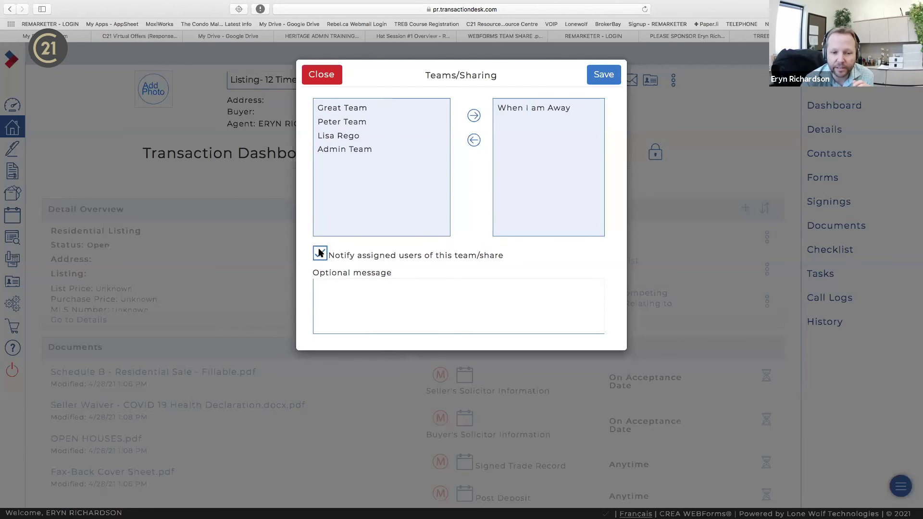
click(380, 291)
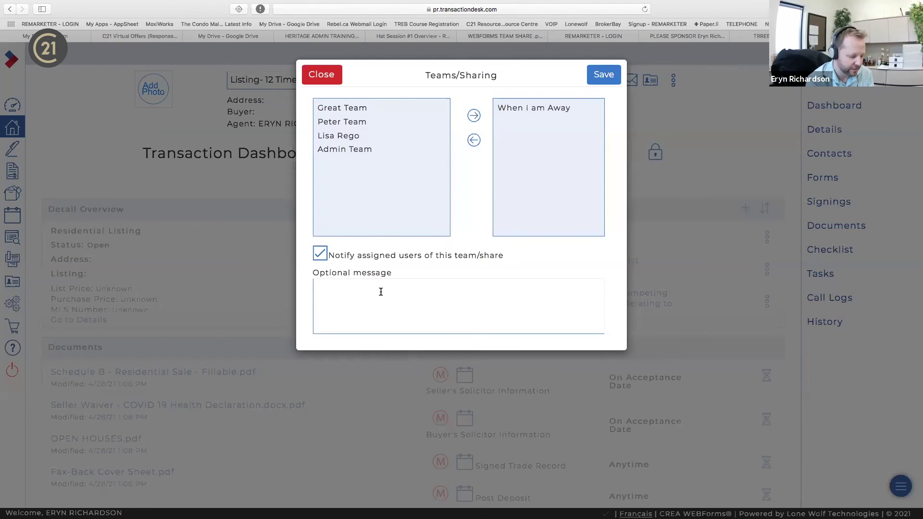
text(This is just a test)
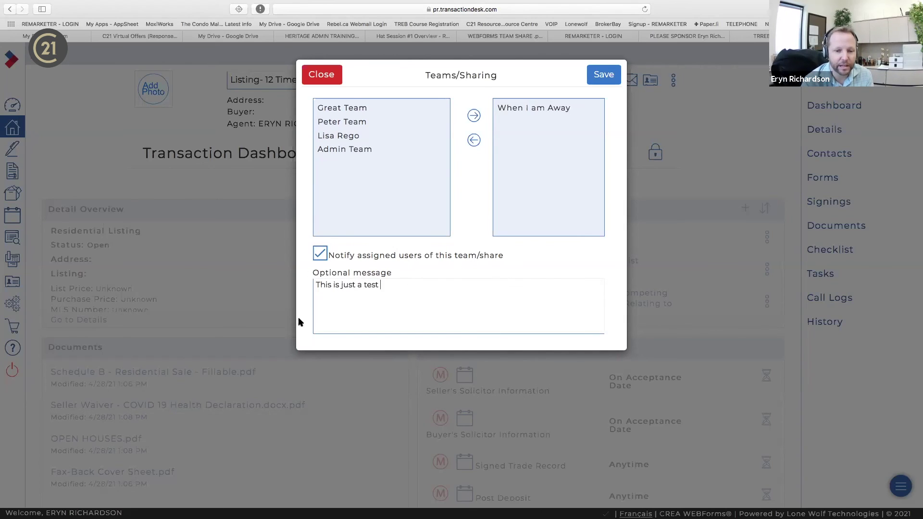
click(605, 75)
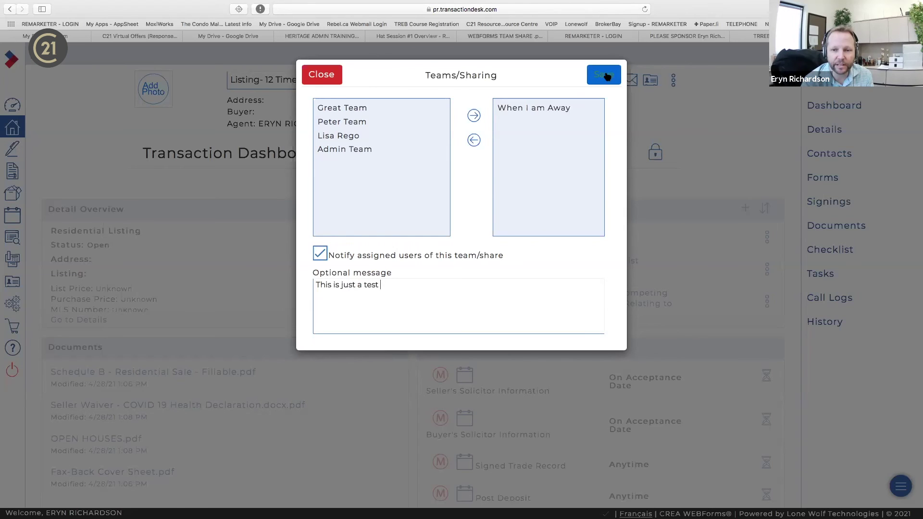